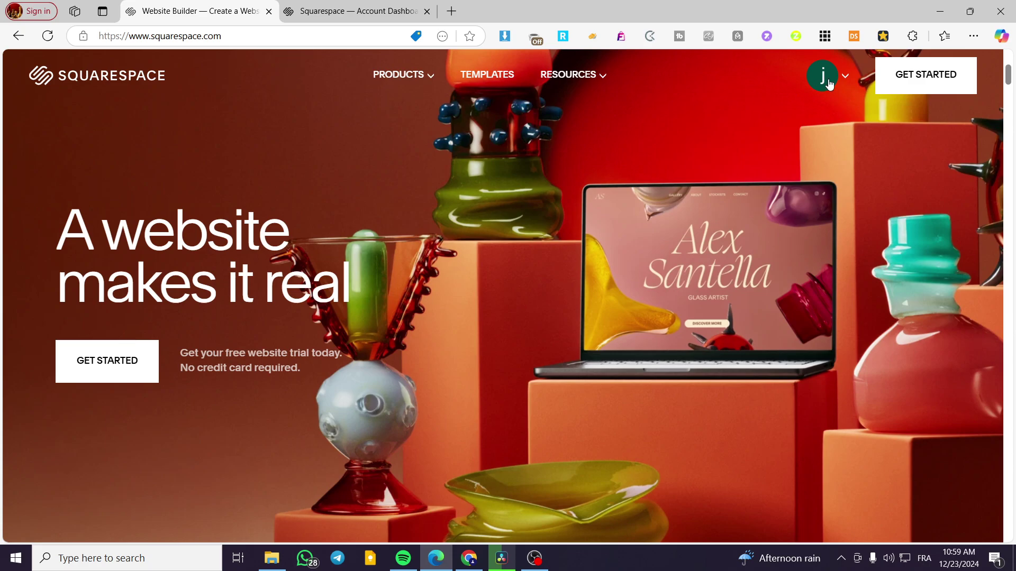
# Go to the Account Dashboard and open the Your Site Title website in the editor
pyautogui.click(845, 75)
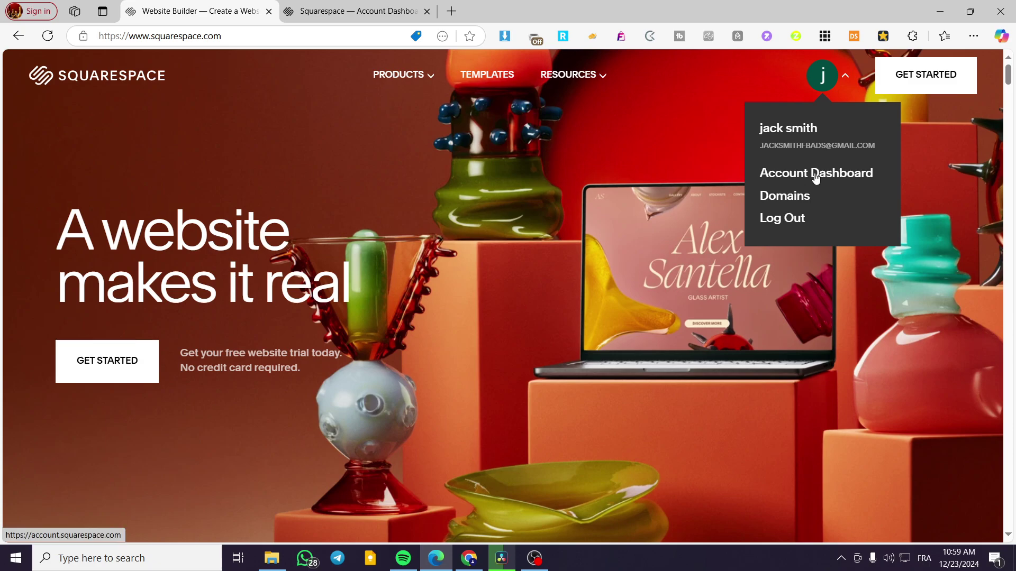
pyautogui.click(840, 179)
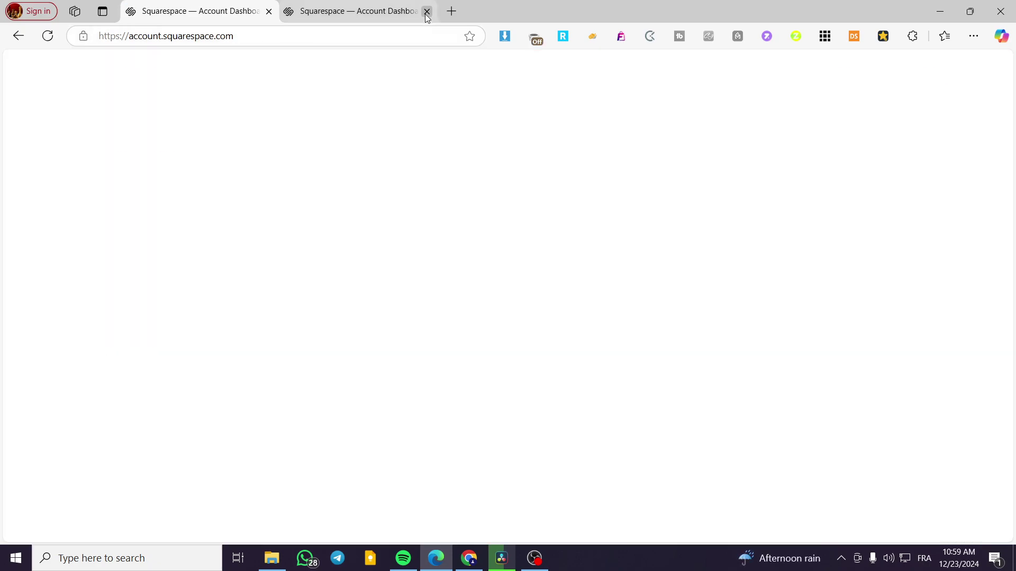
pyautogui.click(426, 11)
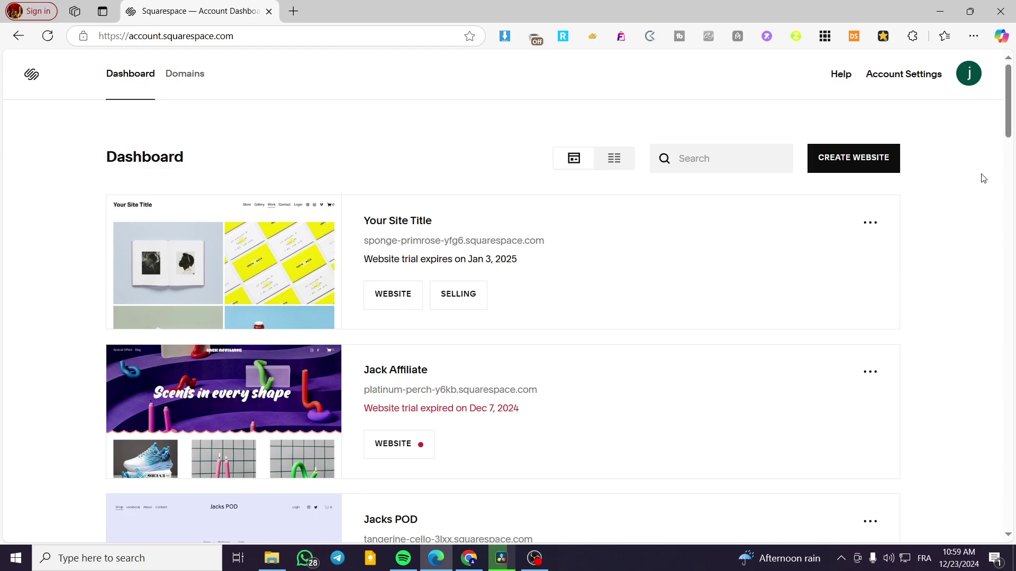
pyautogui.moveTo(236, 242)
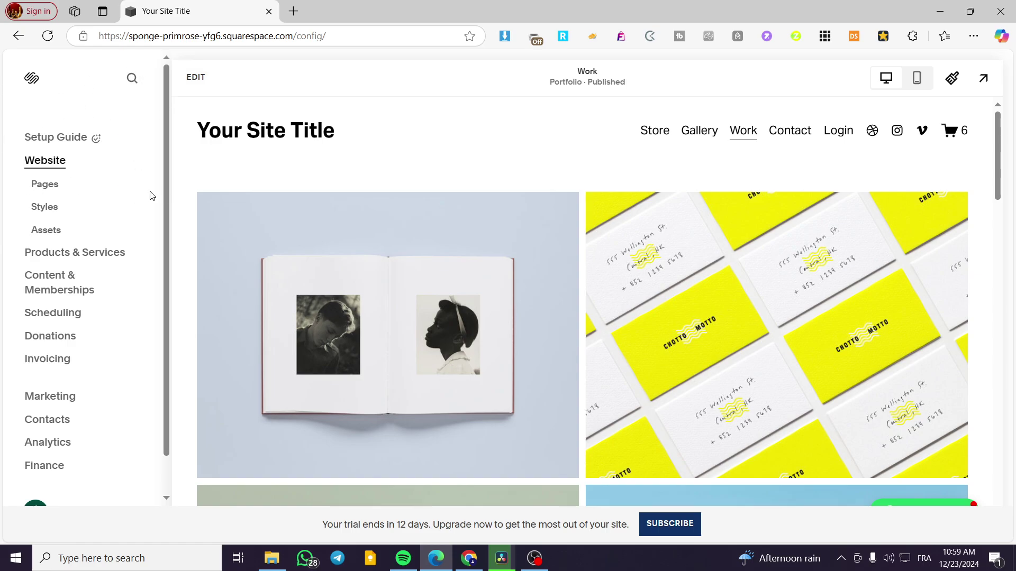
# Put the Work page into editing mode and scroll to its Subscribe Now section
pyautogui.click(47, 185)
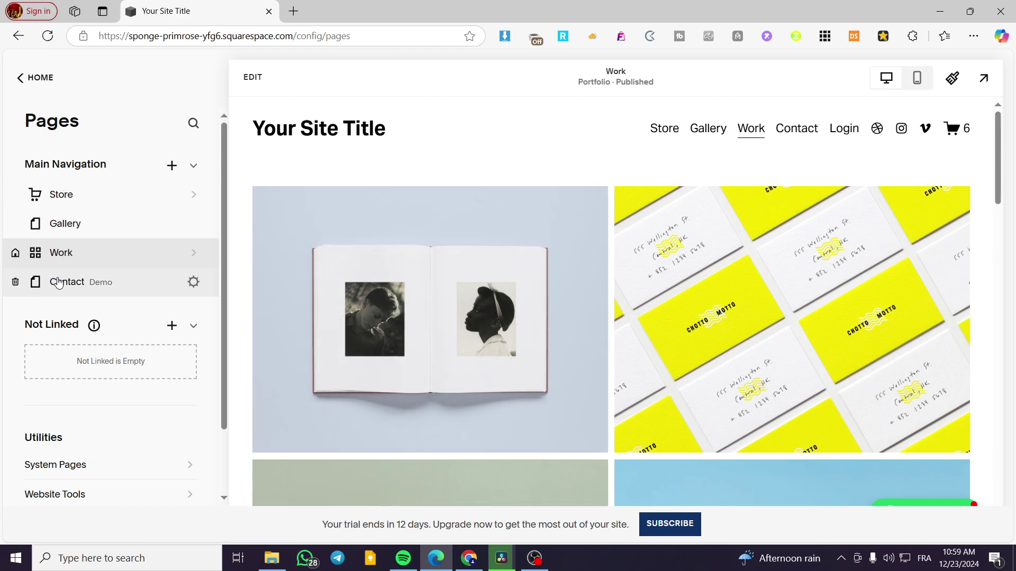
pyautogui.scroll(-6, 567, 256)
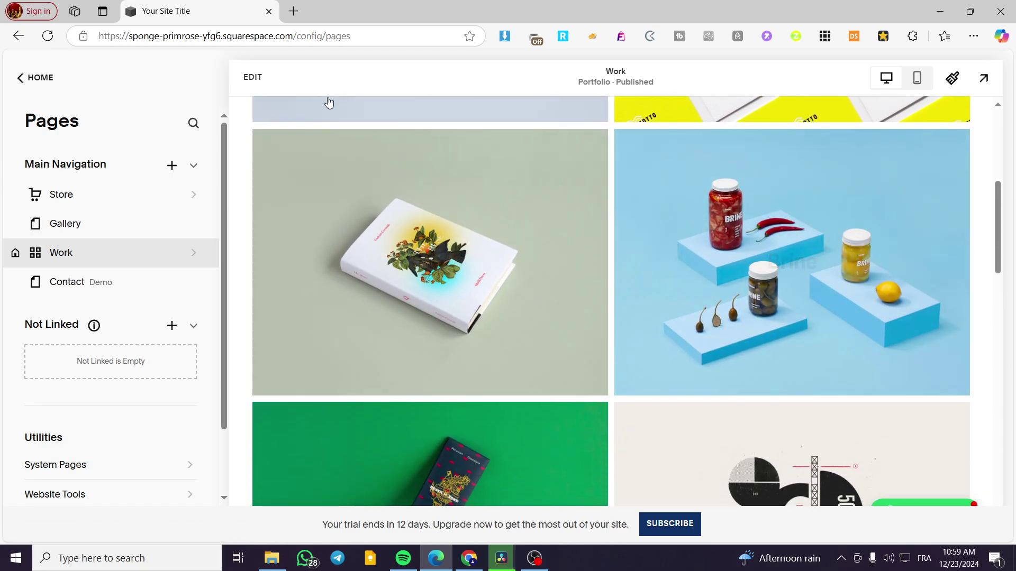
pyautogui.click(253, 78)
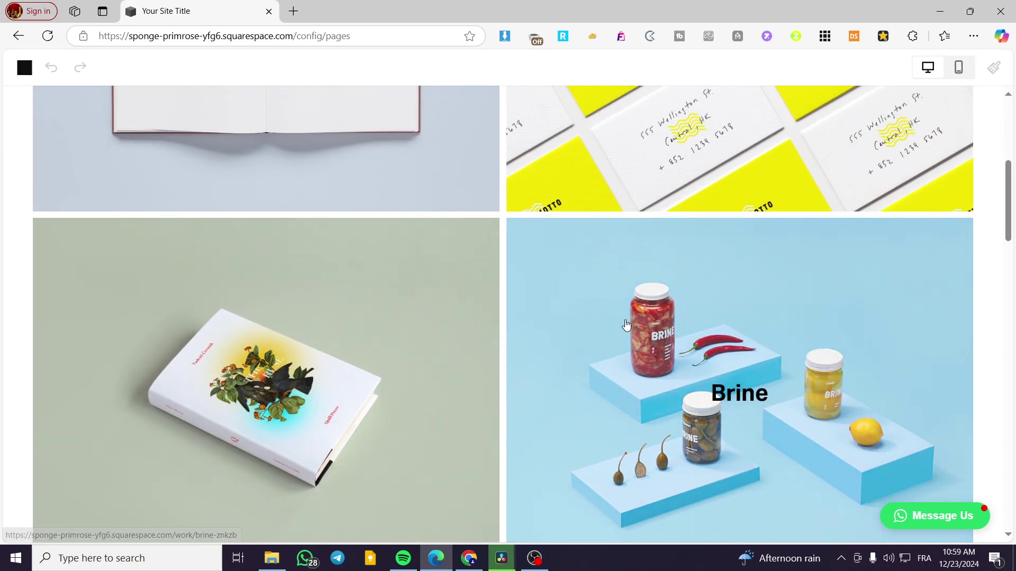
pyautogui.scroll(-5, 623, 316)
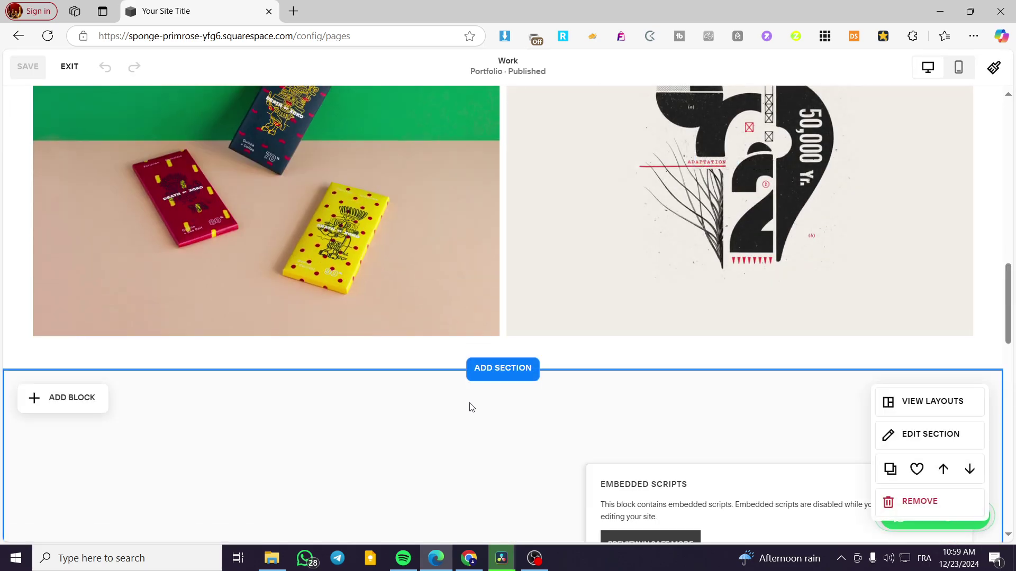
pyautogui.scroll(-5, 471, 408)
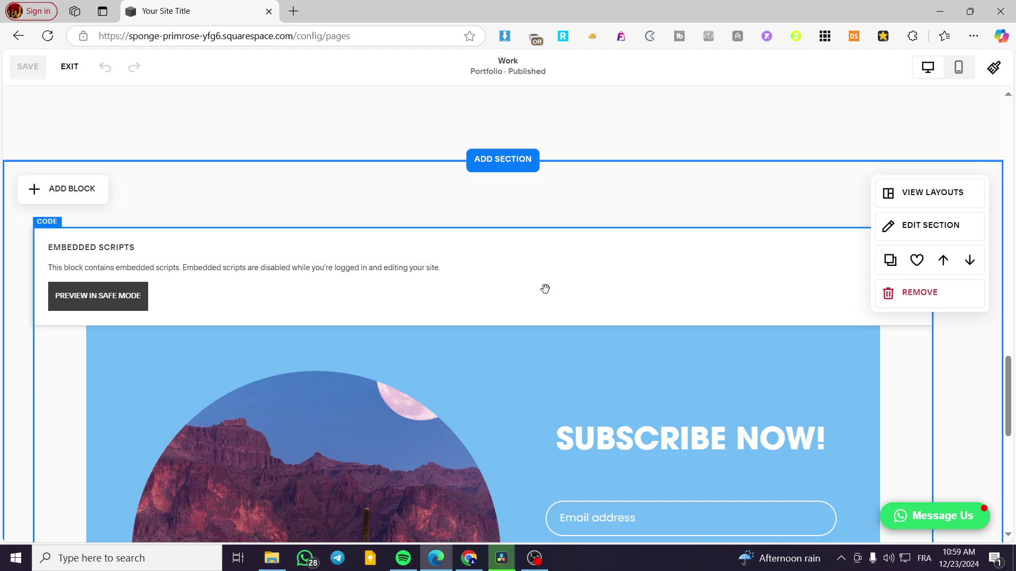
pyautogui.scroll(-6, 561, 281)
pyautogui.scroll(-1, 577, 273)
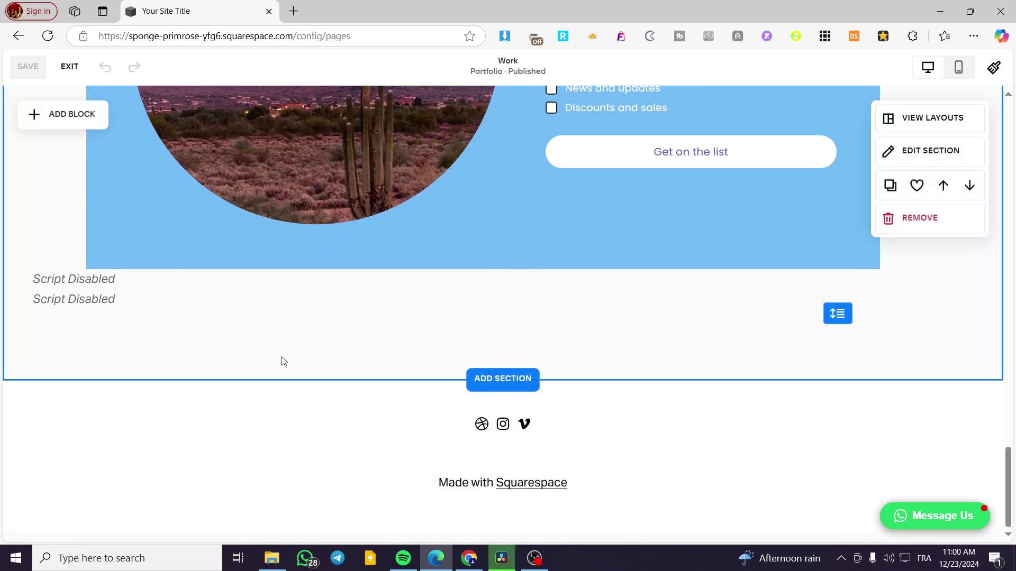
pyautogui.scroll(8, 470, 254)
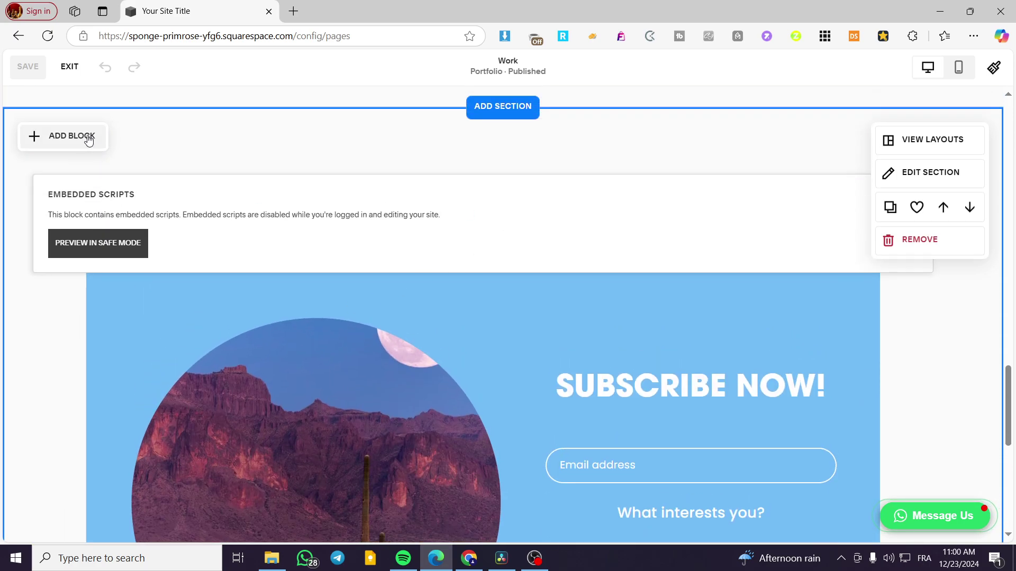
# Add a Learn more button block beneath the Subscribe Now form and narrow its width
pyautogui.click(87, 138)
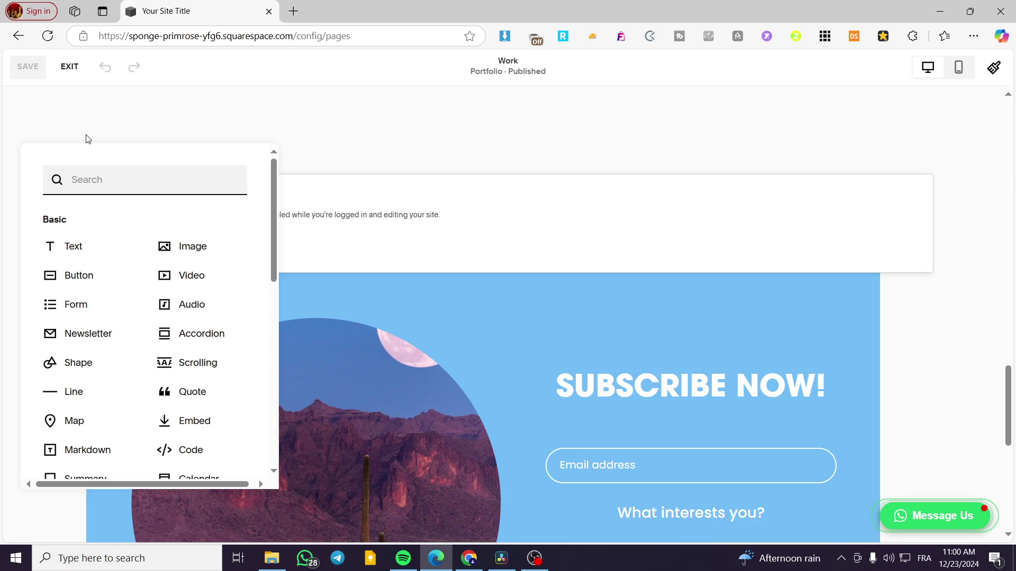
pyautogui.click(80, 281)
pyautogui.moveTo(168, 182); pyautogui.dragTo(794, 390)
pyautogui.moveTo(778, 241); pyautogui.dragTo(550, 496)
pyautogui.scroll(-4, 551, 301)
pyautogui.moveTo(551, 301); pyautogui.dragTo(503, 335)
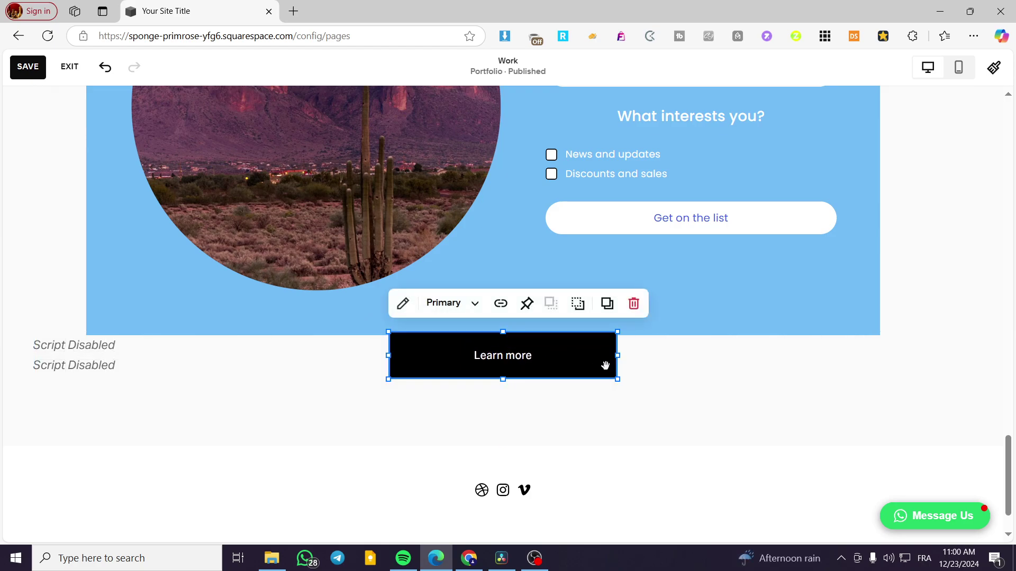
pyautogui.moveTo(618, 356); pyautogui.dragTo(483, 332)
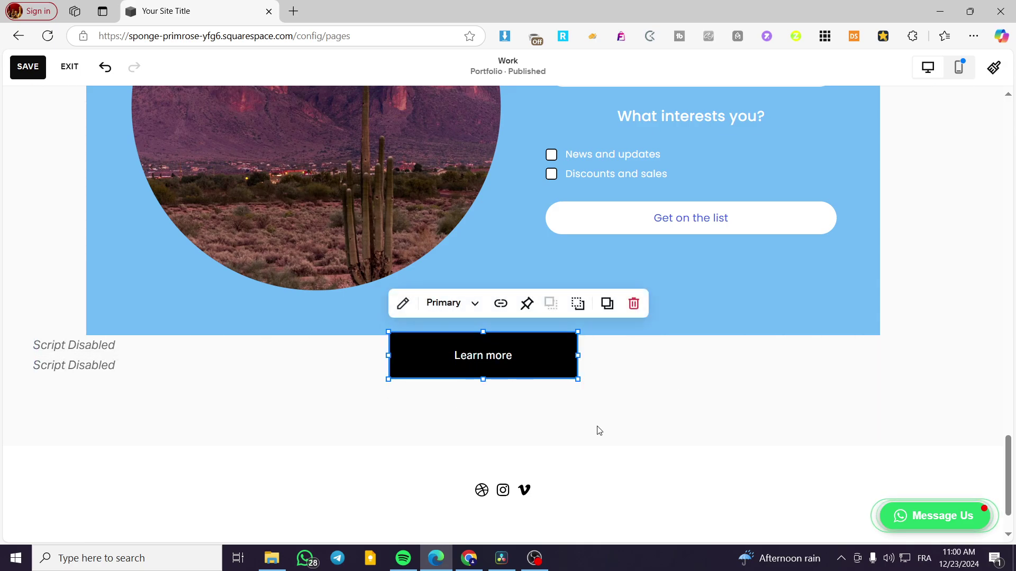
# Replace the button's label text with 'Visit Our Shop'
pyautogui.click(498, 358)
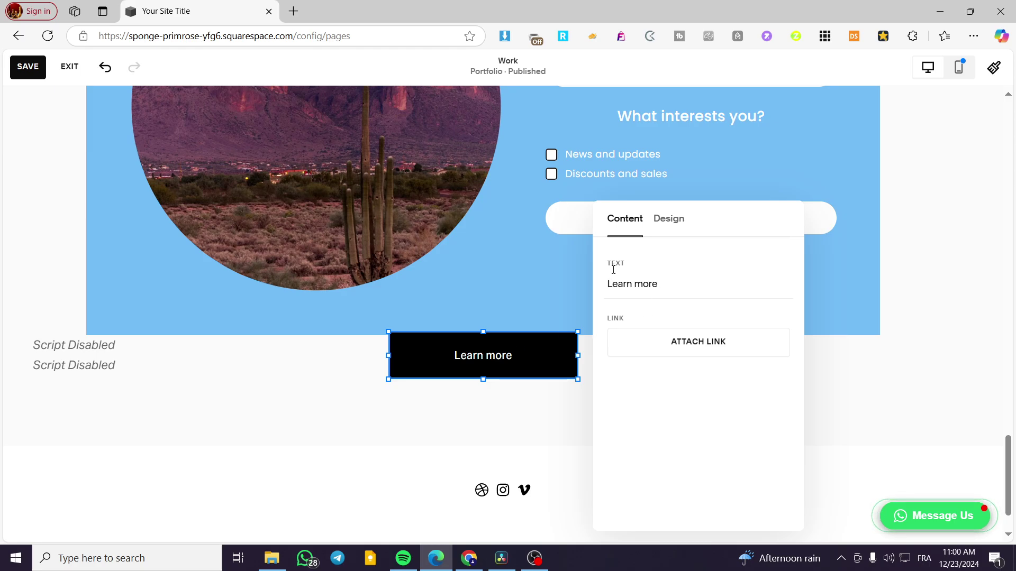
pyautogui.click(669, 288)
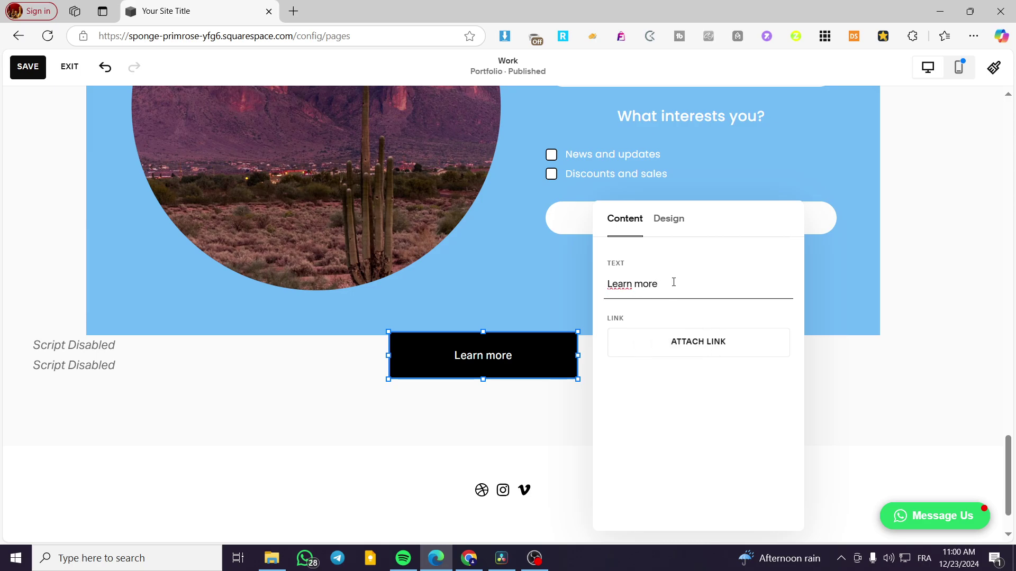
pyautogui.moveTo(673, 282); pyautogui.dragTo(571, 289)
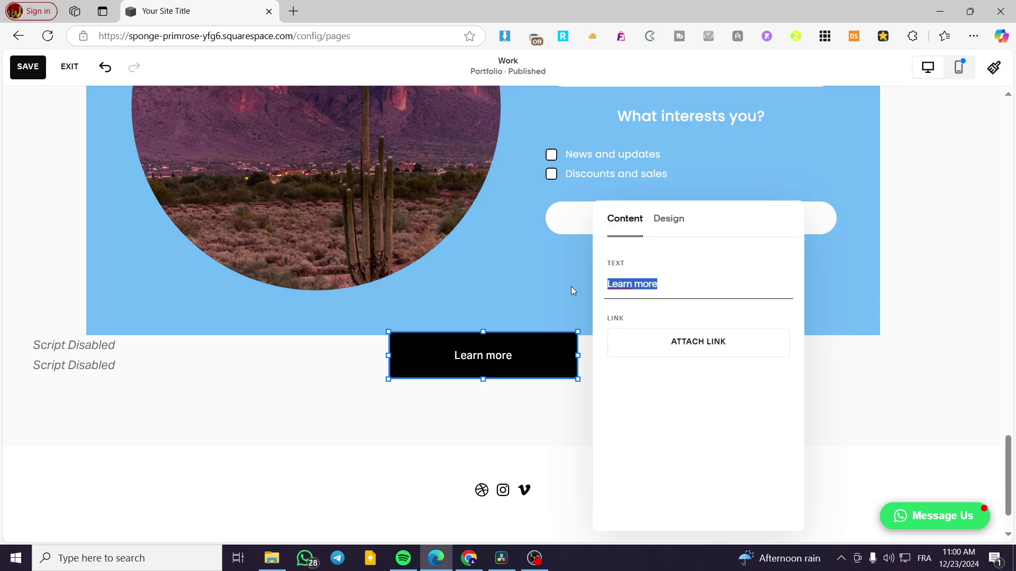
pyautogui.write('Shop')
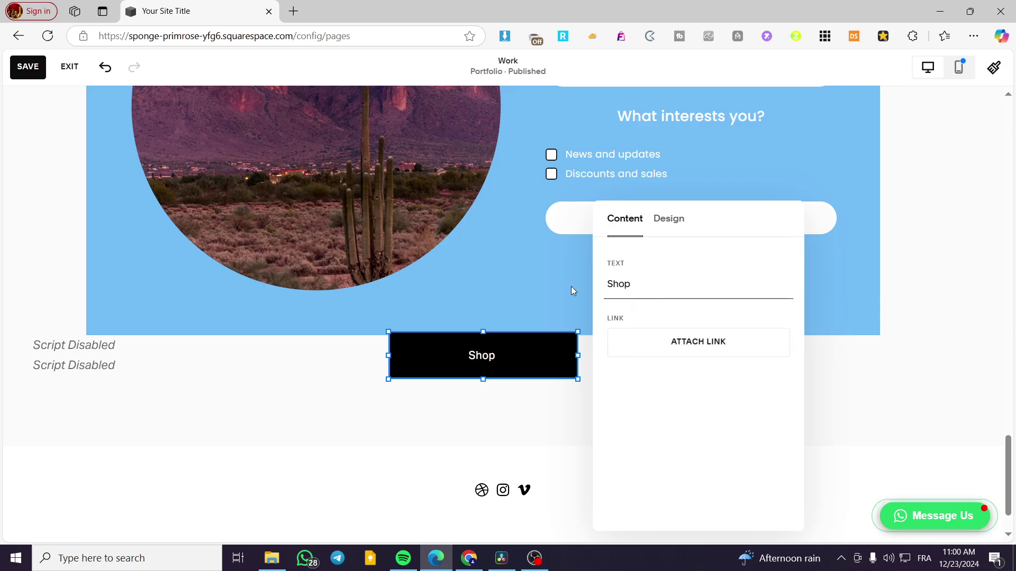
pyautogui.press('BackSpace')
pyautogui.press('BackSpace')
pyautogui.press('BackSpace')
pyautogui.press('BackSpace')
pyautogui.write('Vi')
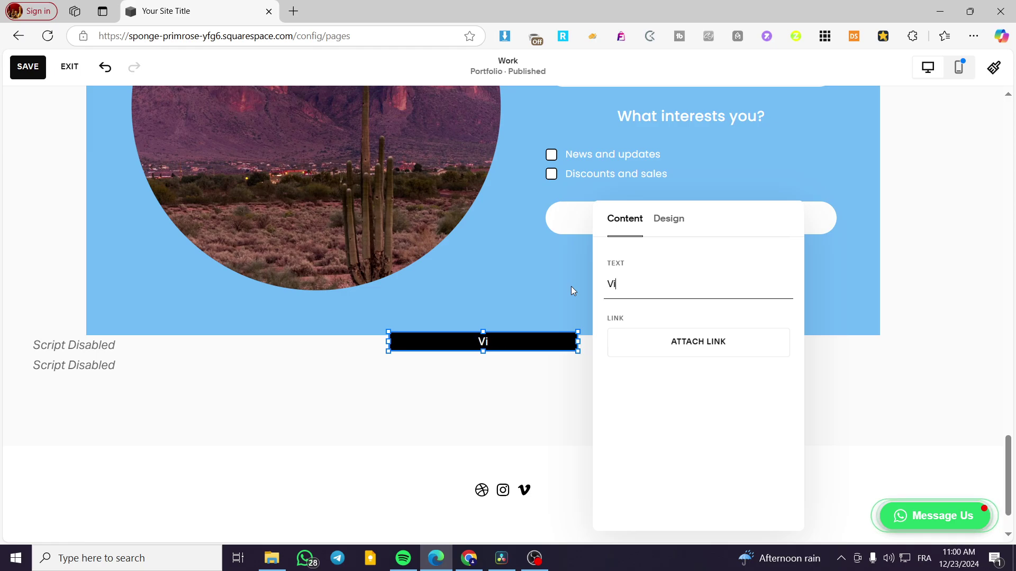
pyautogui.write('sit Our Shop')
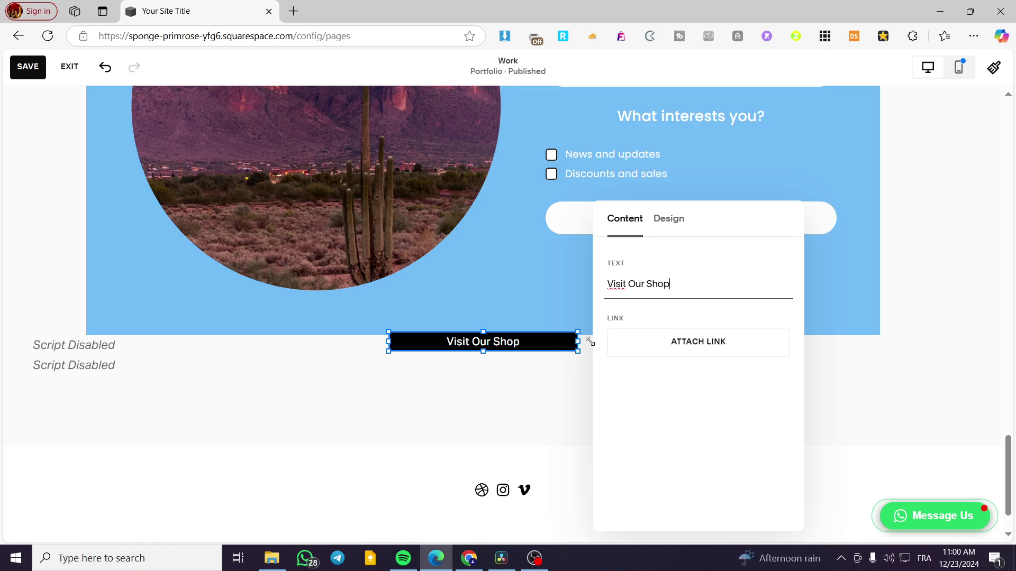
# Attach a web-address link to the button, choosing the Store page (/store)
pyautogui.click(708, 346)
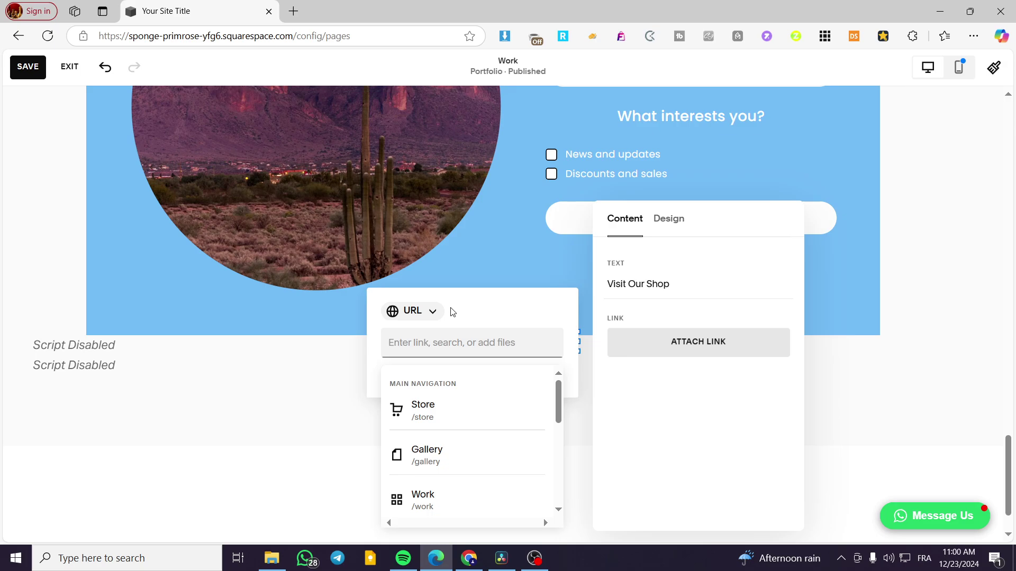
pyautogui.click(434, 312)
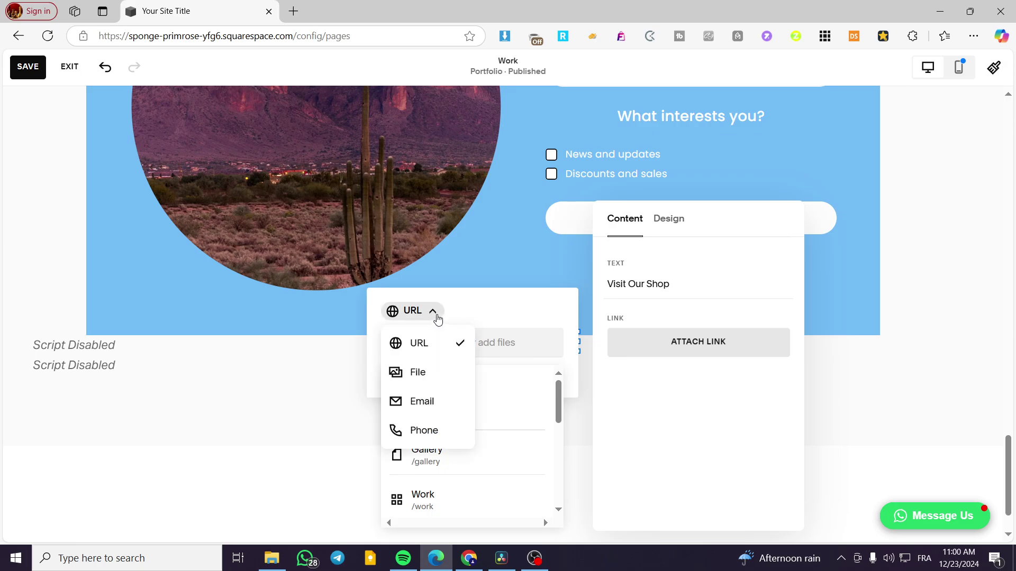
pyautogui.click(437, 316)
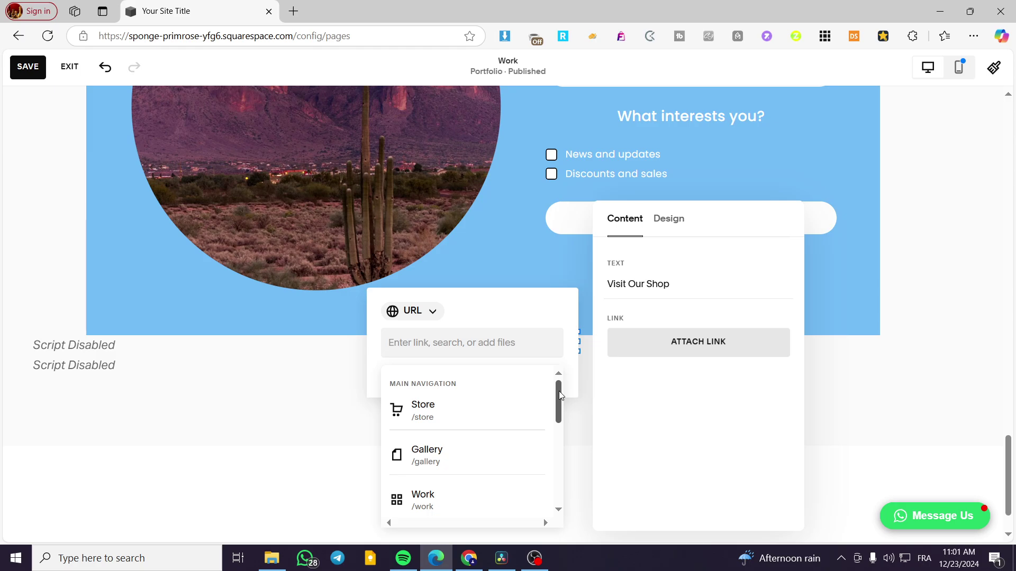
pyautogui.scroll(-1, 558, 391)
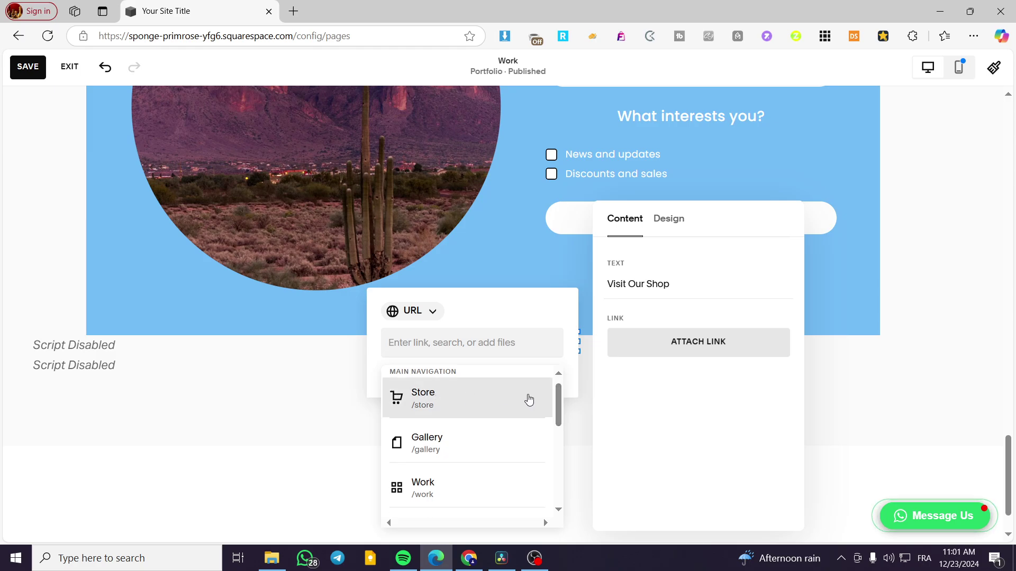
pyautogui.scroll(-1, 484, 434)
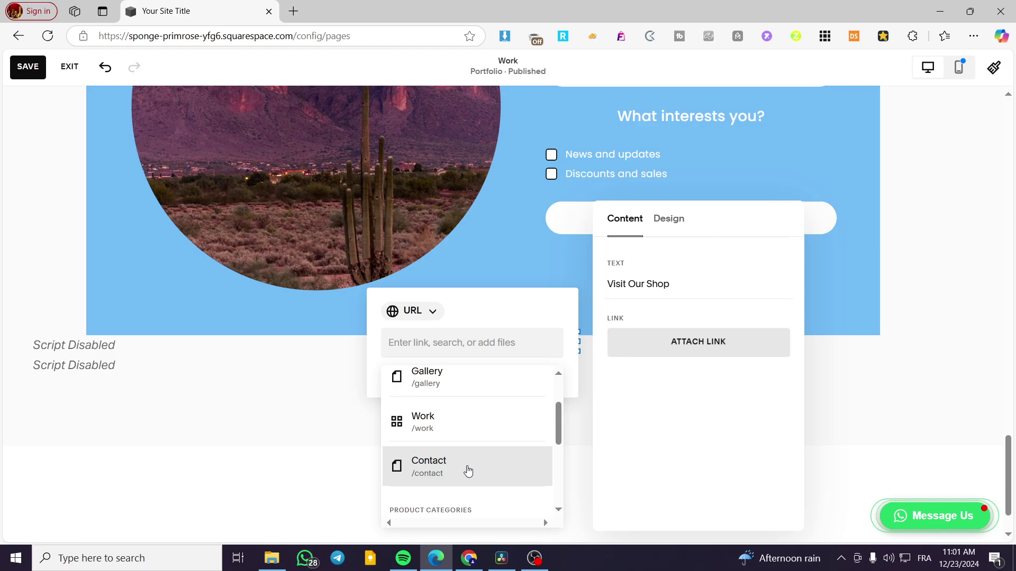
pyautogui.scroll(-2, 471, 455)
pyautogui.scroll(-2, 444, 407)
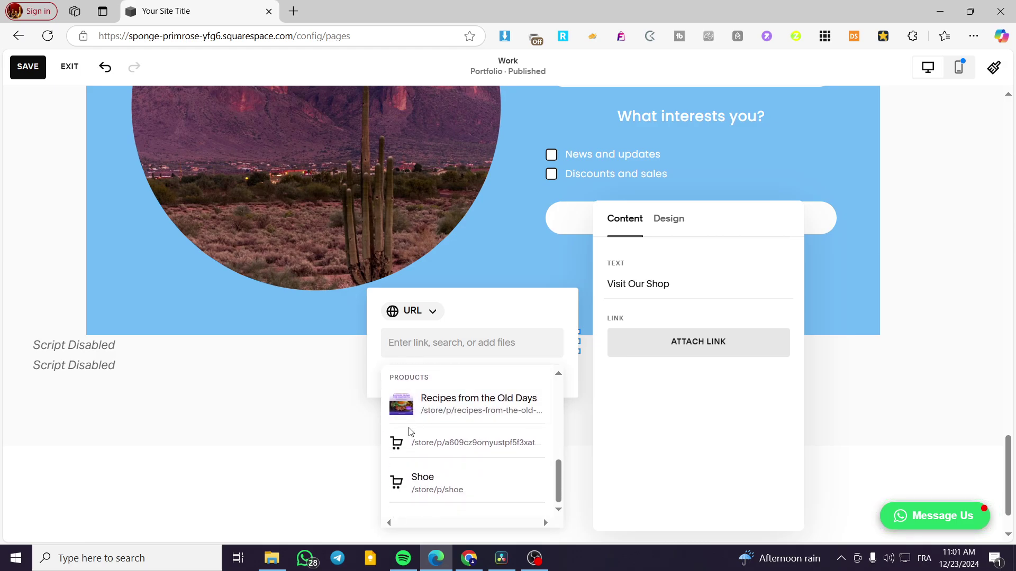
pyautogui.scroll(1, 467, 480)
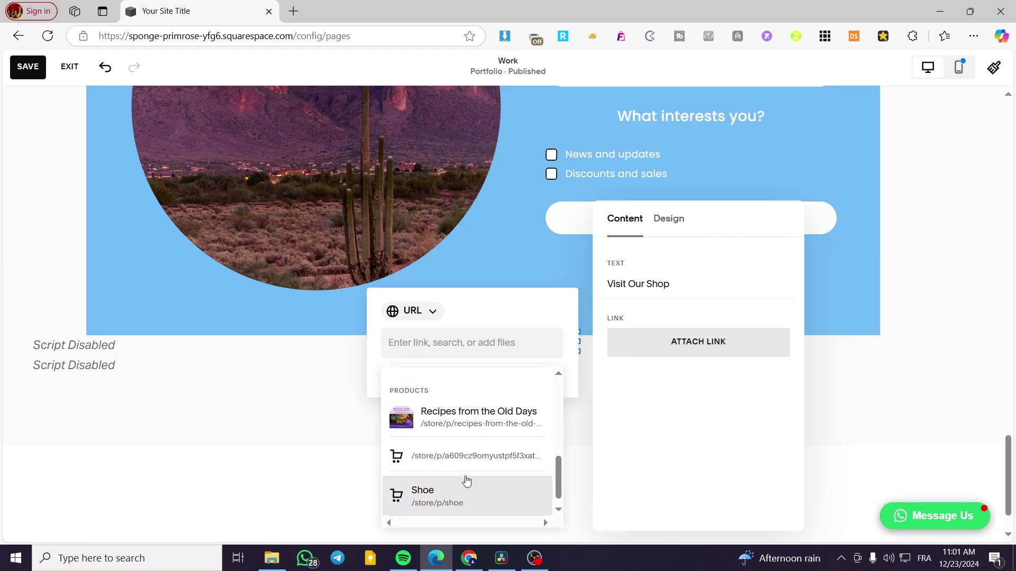
pyautogui.scroll(5, 467, 481)
pyautogui.click(465, 410)
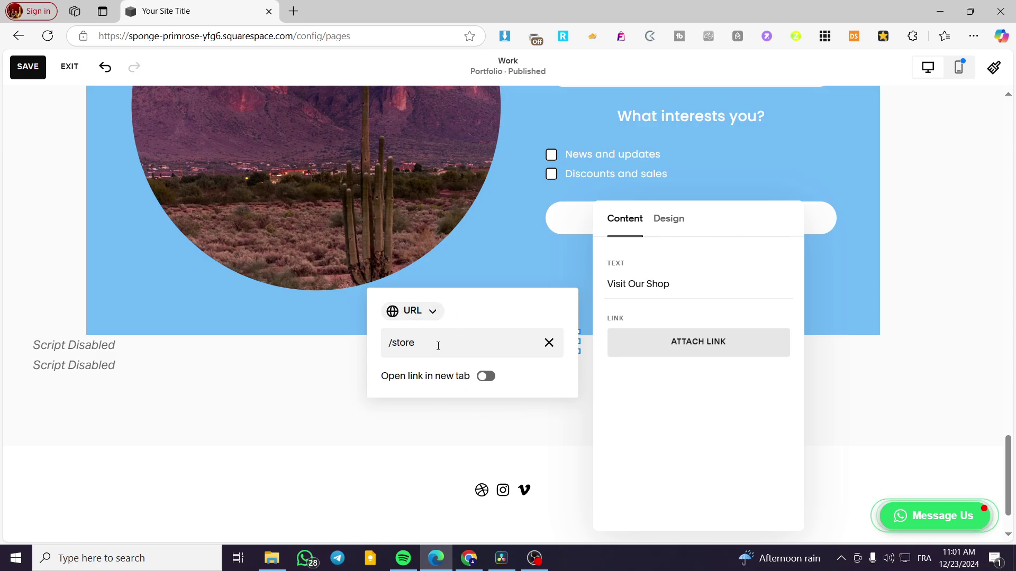
# Clear the /store link text, re-enter '/', and apply it to the button
pyautogui.moveTo(434, 344); pyautogui.dragTo(372, 347)
pyautogui.press('BackSpace')
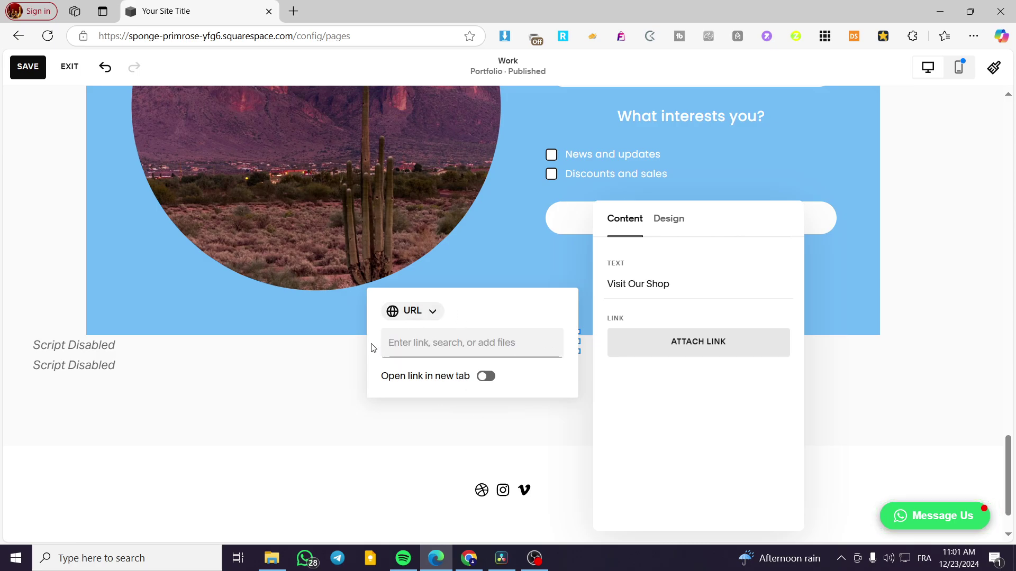
pyautogui.write('/')
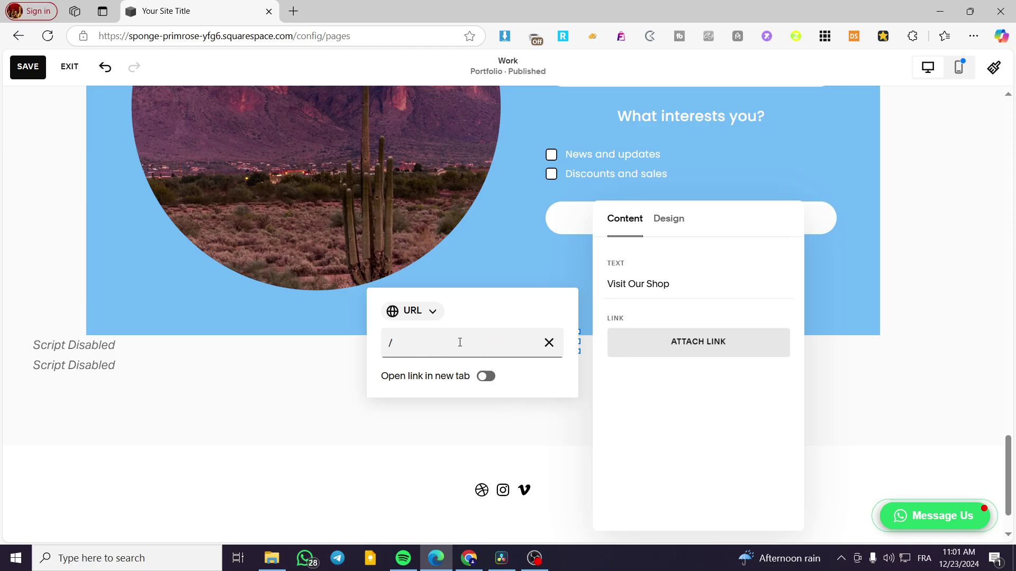
pyautogui.click(458, 407)
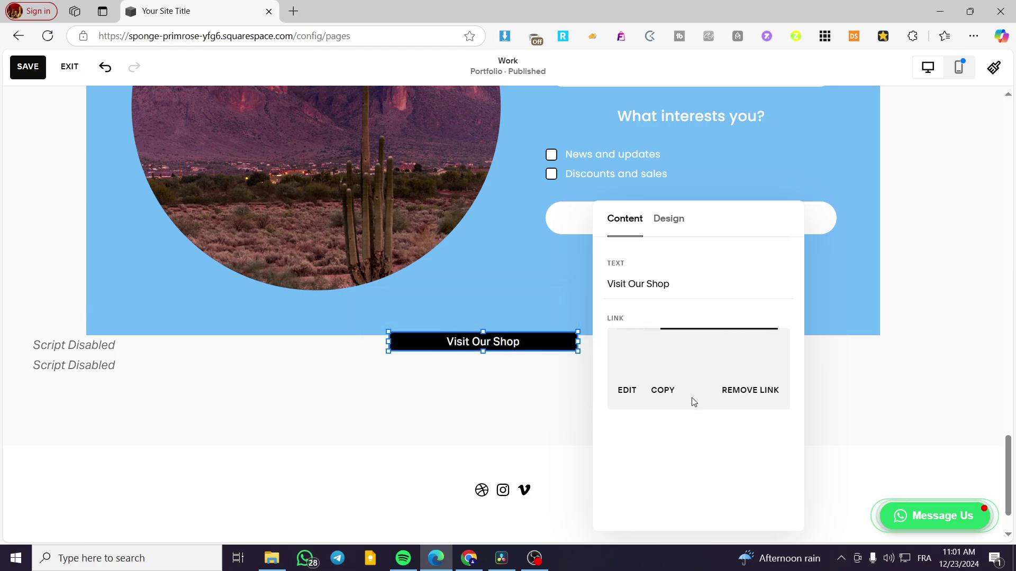
# Relink the button to the Store page at /store and save the Work page
pyautogui.click(627, 390)
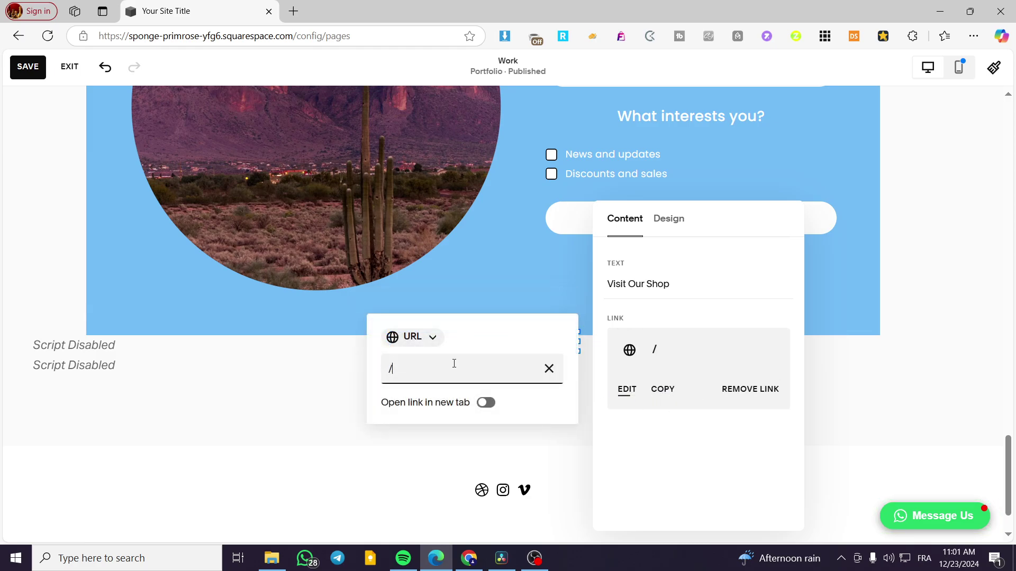
pyautogui.click(454, 364)
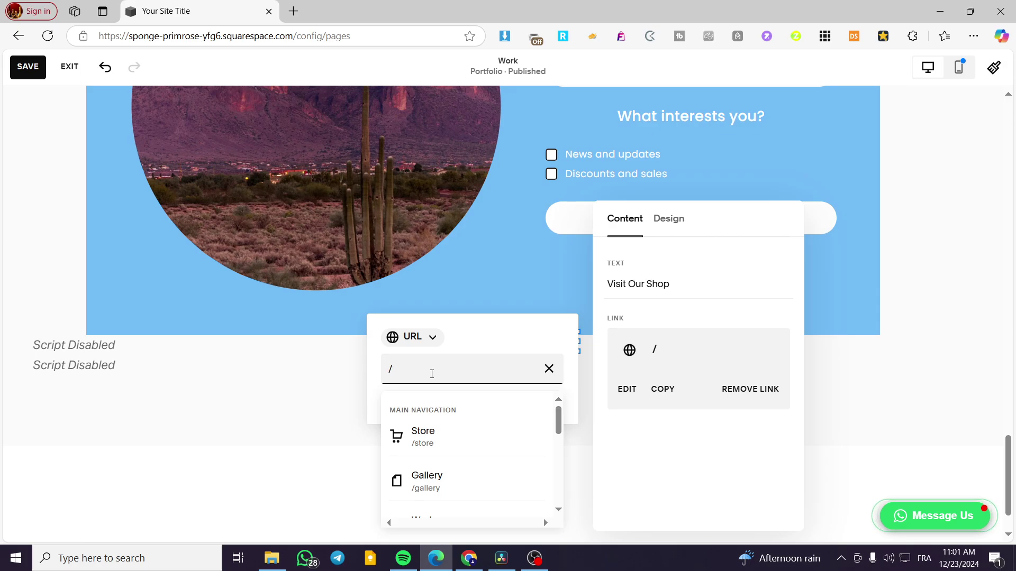
pyautogui.click(551, 429)
pyautogui.click(360, 402)
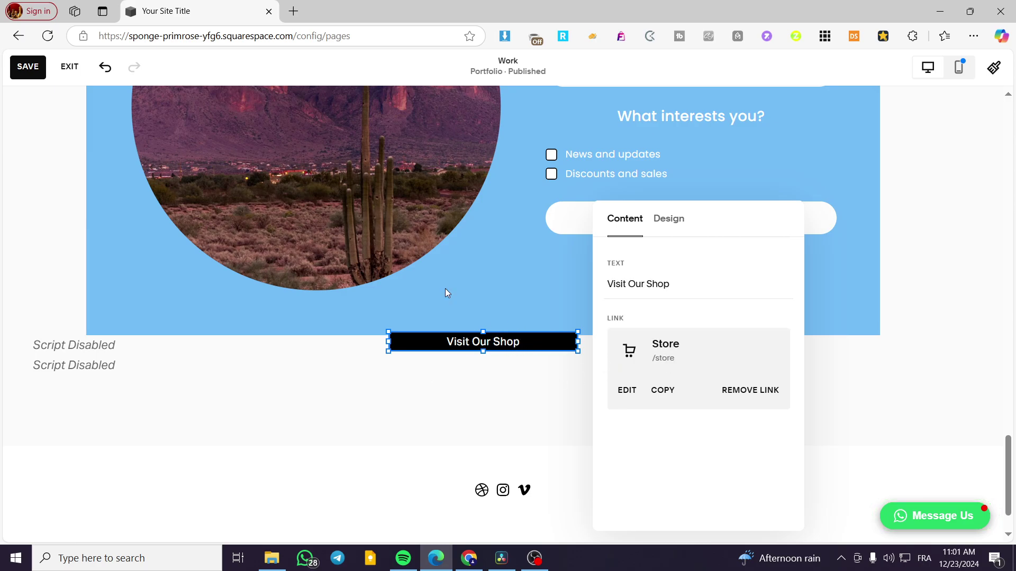
pyautogui.click(40, 69)
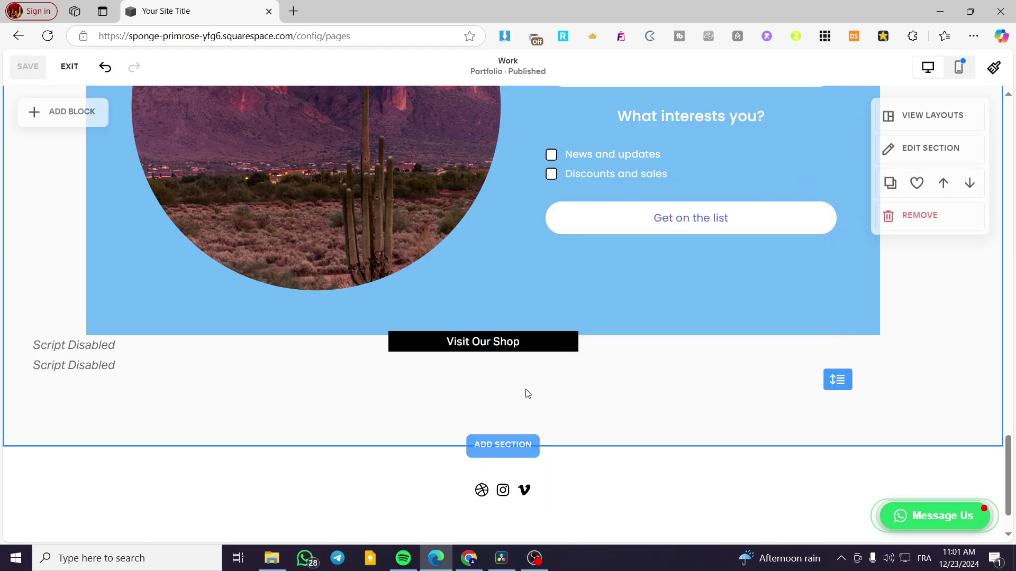